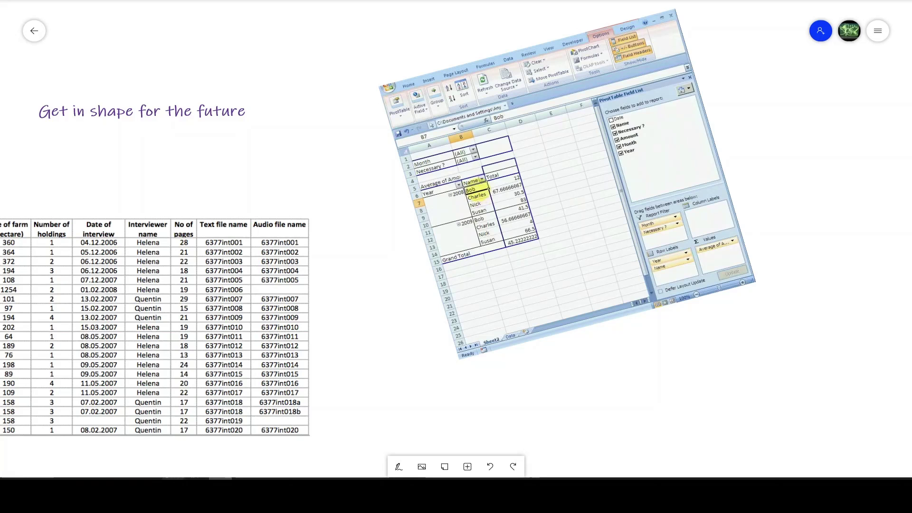
# Step: In the 5000 Sales Records workbook, AutoFit columns A, B, C, F, G and H to their full contents
pyautogui.moveTo(173, 494)
pyautogui.click(211, 459)
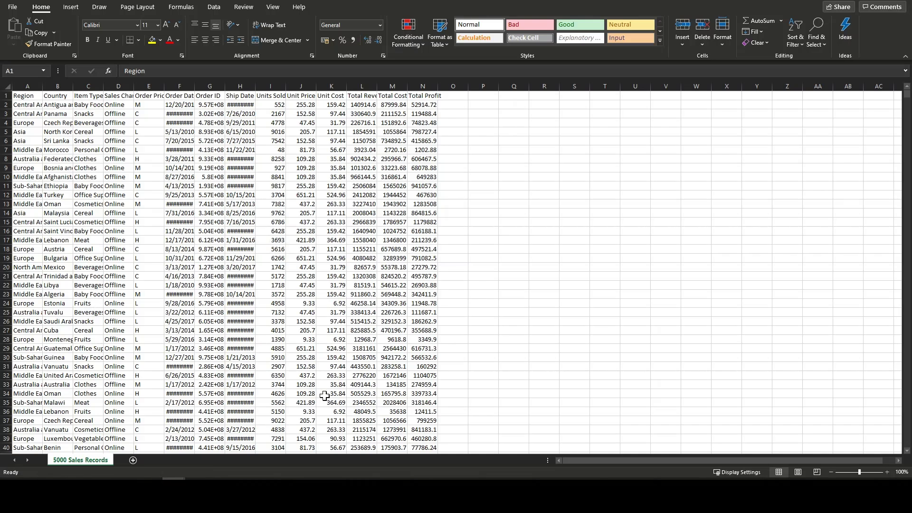
pyautogui.doubleClick(260, 85)
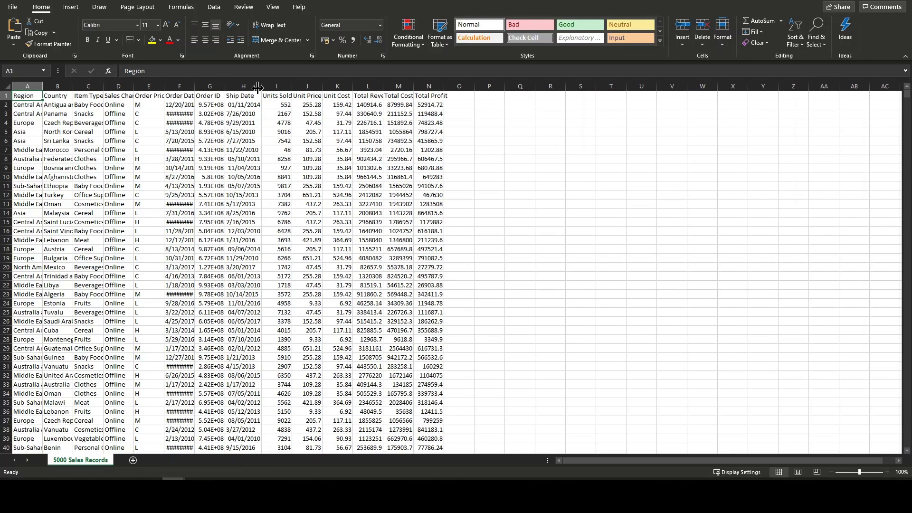
pyautogui.moveTo(195, 89); pyautogui.dragTo(195, 88)
pyautogui.doubleClick(195, 88)
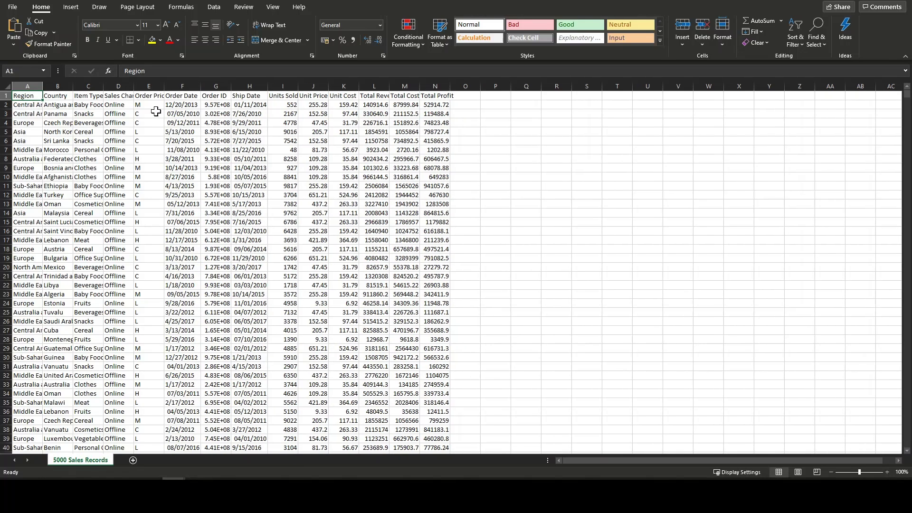
pyautogui.doubleClick(47, 85)
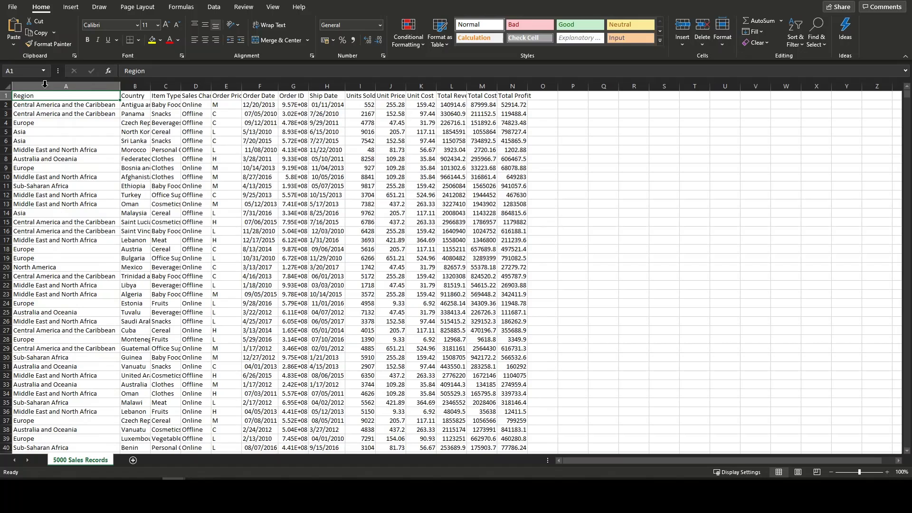
pyautogui.doubleClick(149, 86)
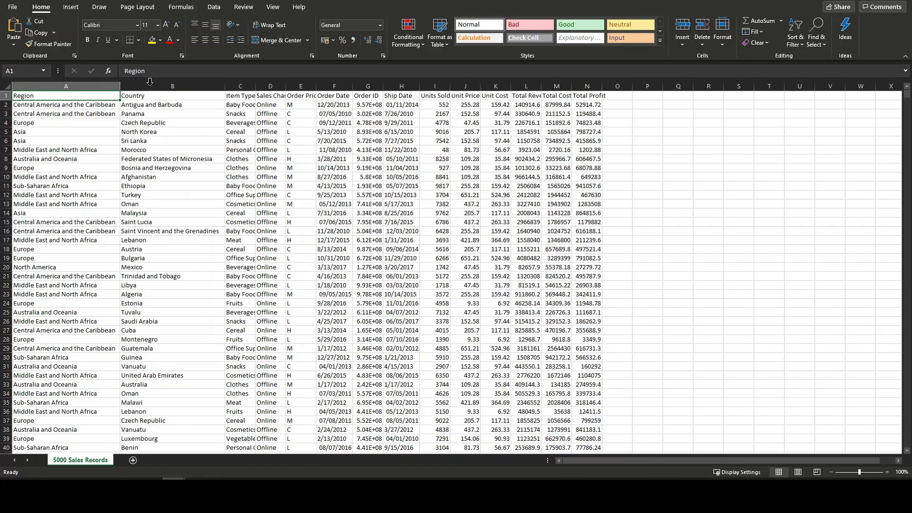
pyautogui.doubleClick(255, 86)
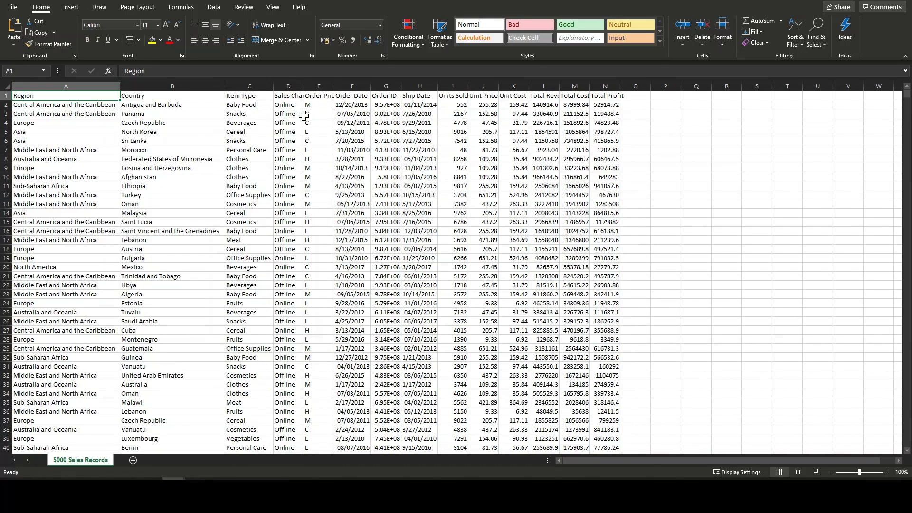
pyautogui.doubleClick(402, 86)
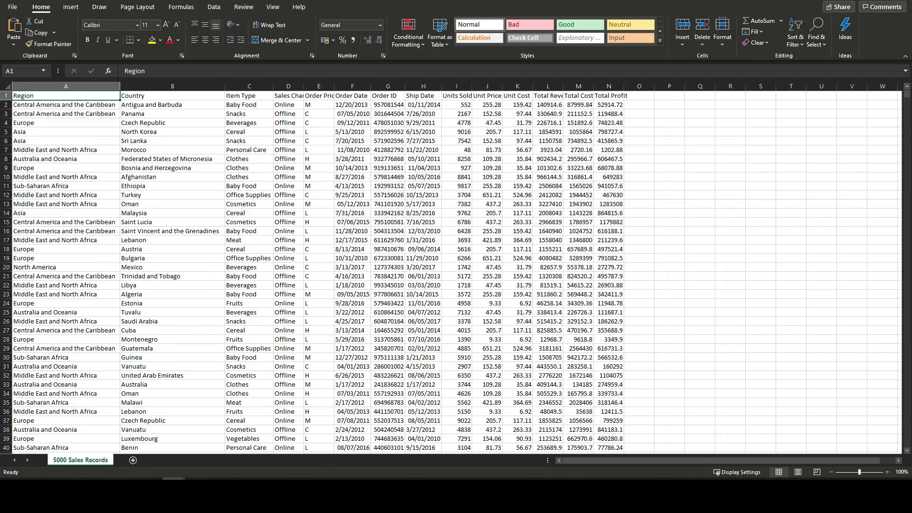
# Step: In the Covid-19 workbook, AutoFit columns A through D: Province/State, Country/Region, Lat and Long
pyautogui.moveTo(174, 494)
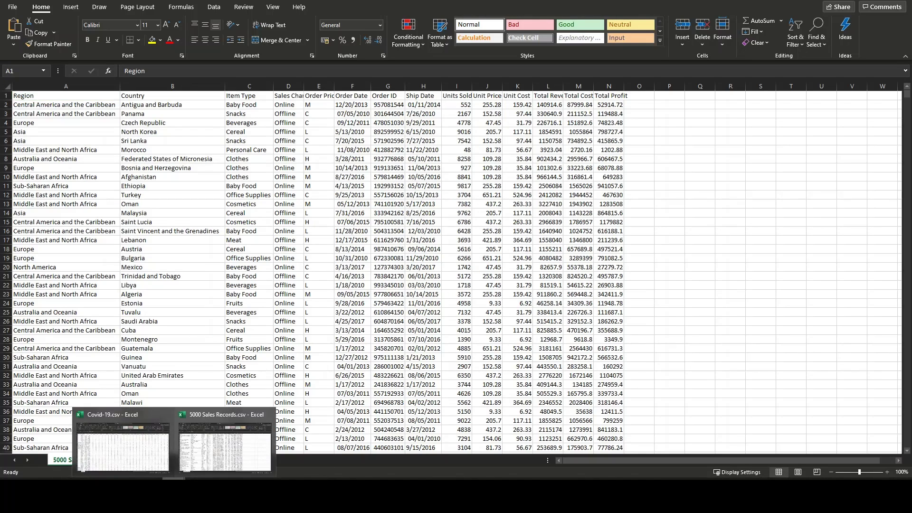
pyautogui.click(127, 453)
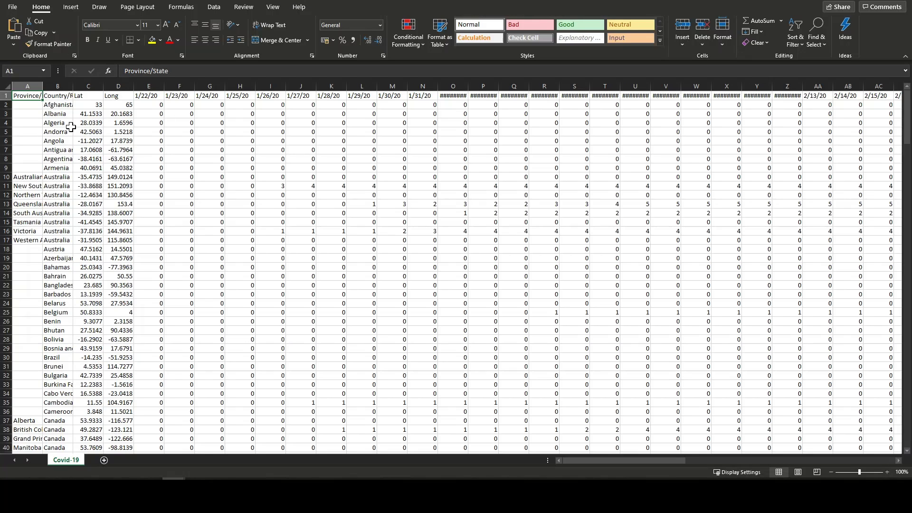
pyautogui.doubleClick(43, 86)
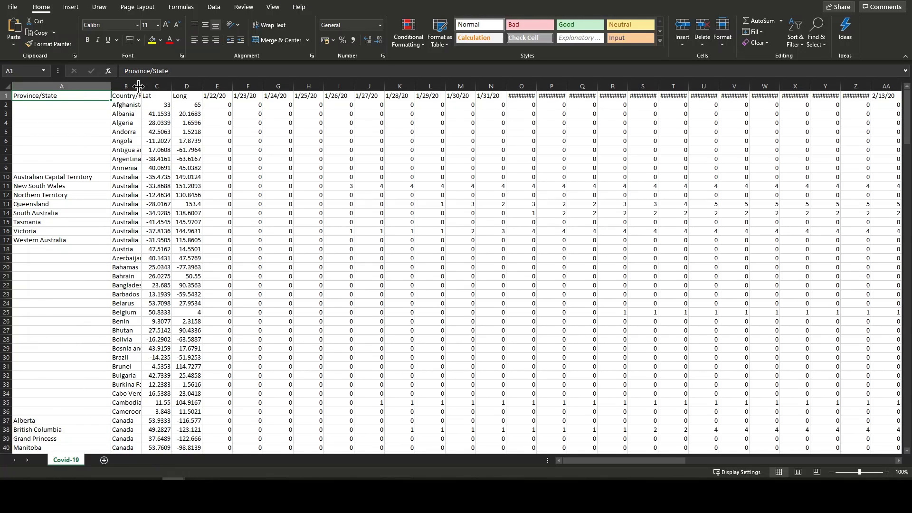
pyautogui.doubleClick(141, 86)
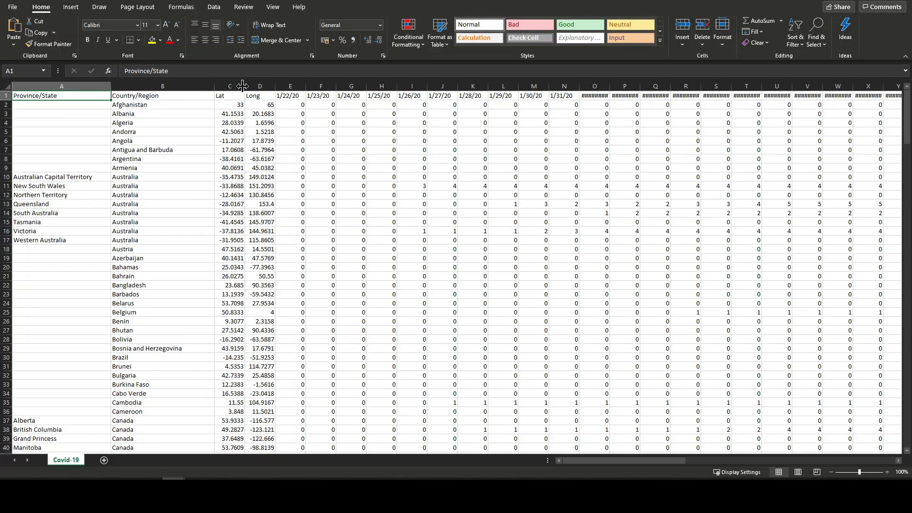
pyautogui.doubleClick(244, 86)
pyautogui.doubleClick(282, 86)
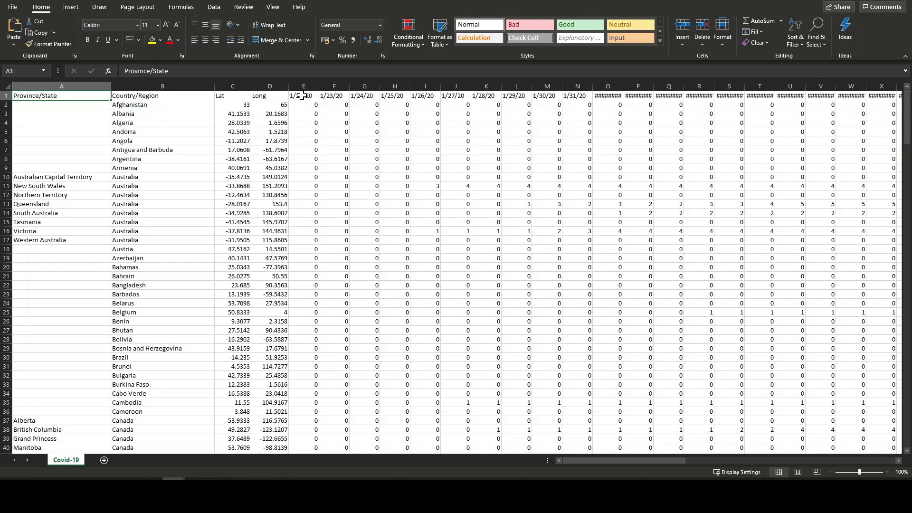
pyautogui.click(302, 95)
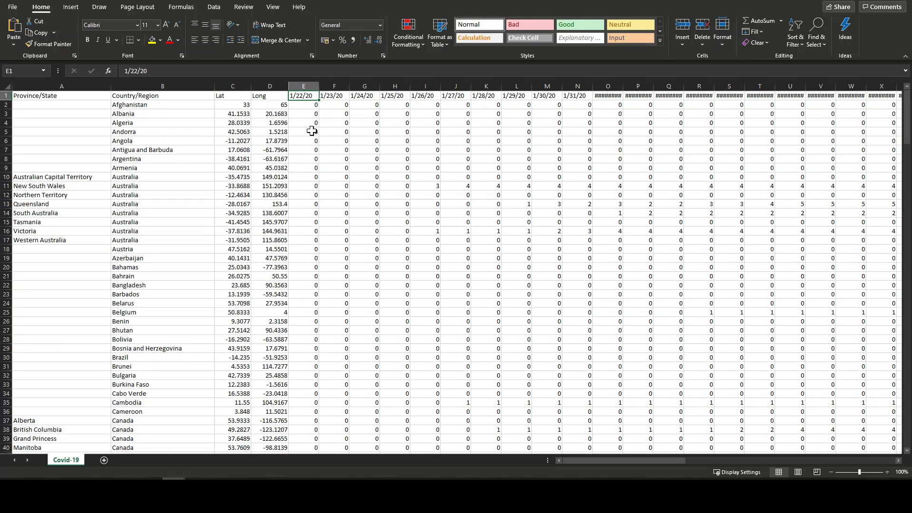
pyautogui.moveTo(305, 104); pyautogui.dragTo(792, 401)
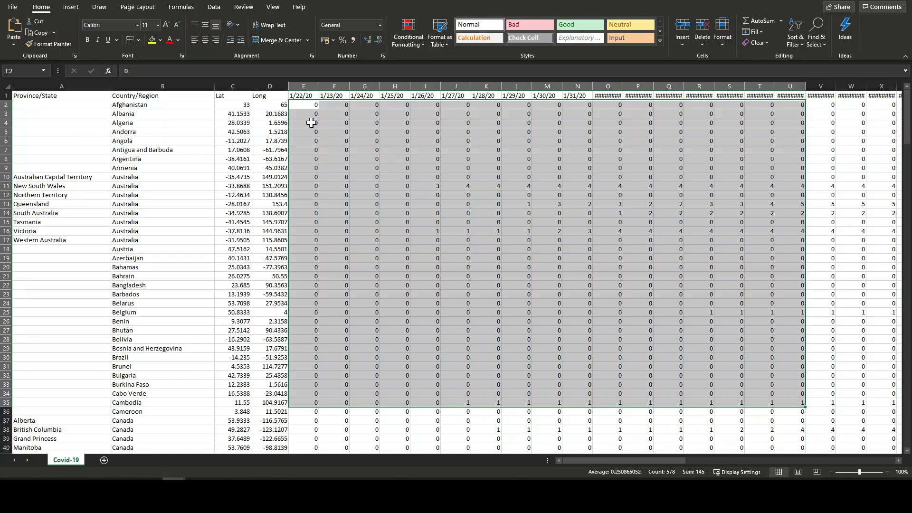
pyautogui.click(304, 108)
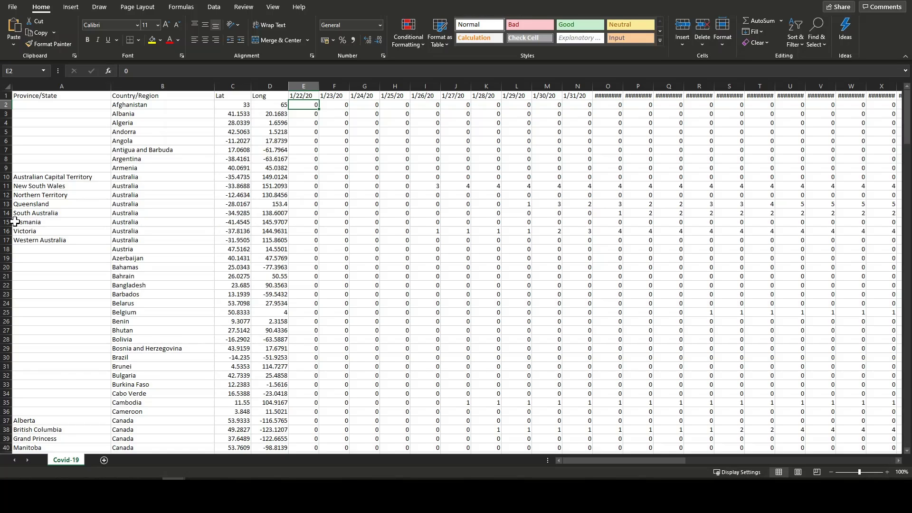
# Step: Start a Text/CSV import from Get data to preview time_series_covid19_confirmed_global.csv
pyautogui.write('65')
pyautogui.hotkey('ctrl', 'Return')
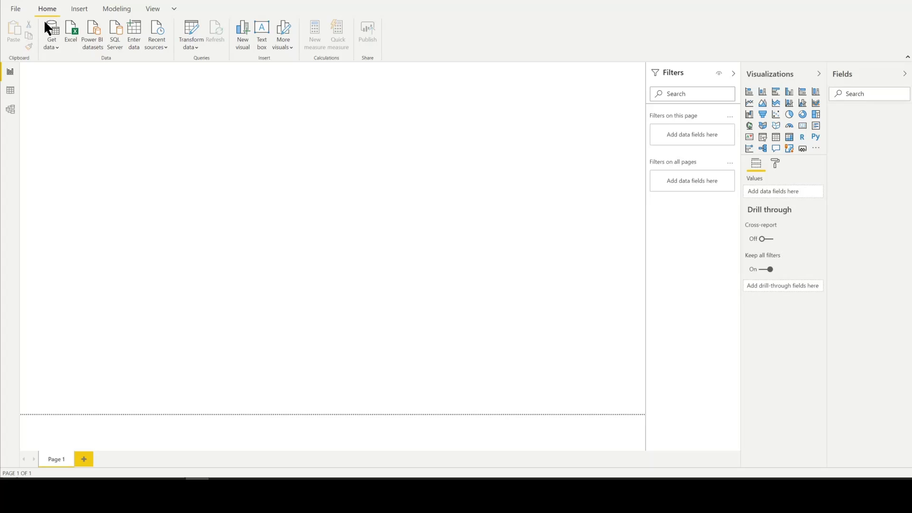
pyautogui.click(56, 48)
pyautogui.click(84, 143)
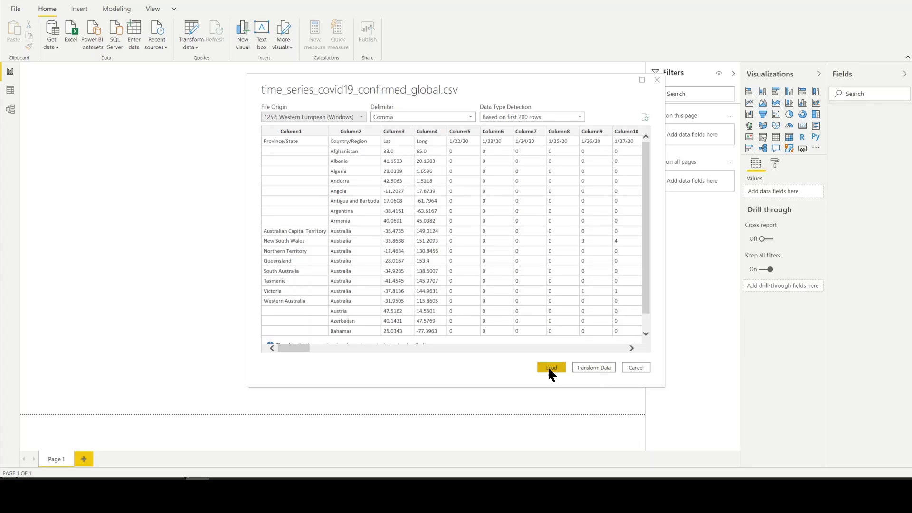
# Step: Load the CSV into Power Query, promote the first row to headers, and select Province/State through Long
pyautogui.click(586, 366)
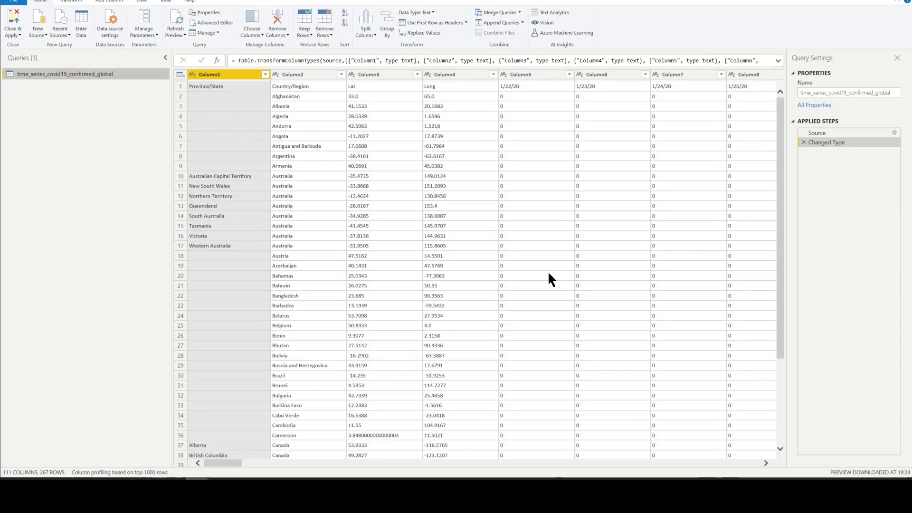
pyautogui.click(327, 86)
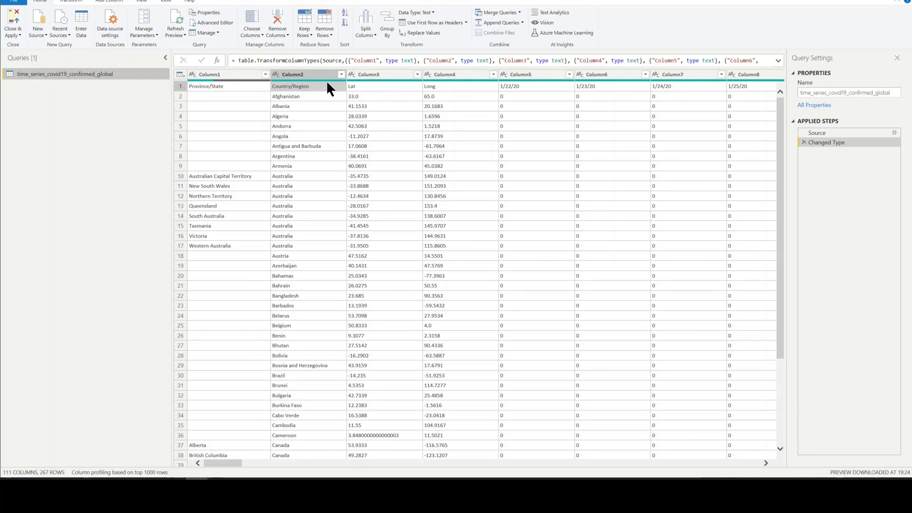
pyautogui.click(425, 22)
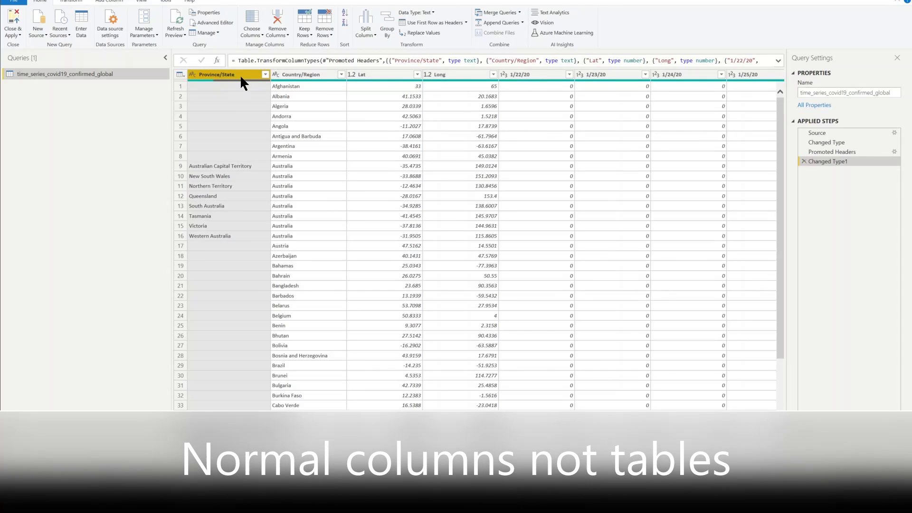
pyautogui.keyDown('shift'); pyautogui.click(454, 74); pyautogui.keyUp('shift')
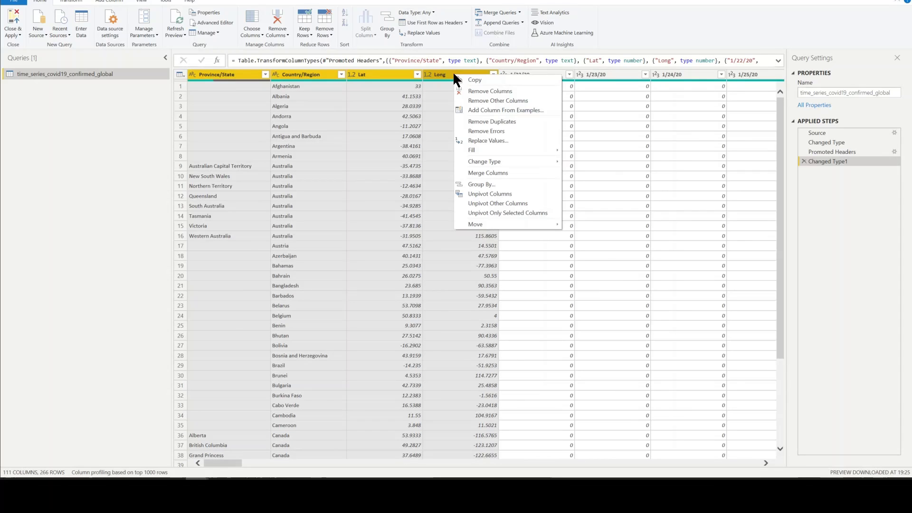
# Step: Unpivot every column except Province/State through Long, renaming the Attribute column to Dates
pyautogui.rightClick(453, 75)
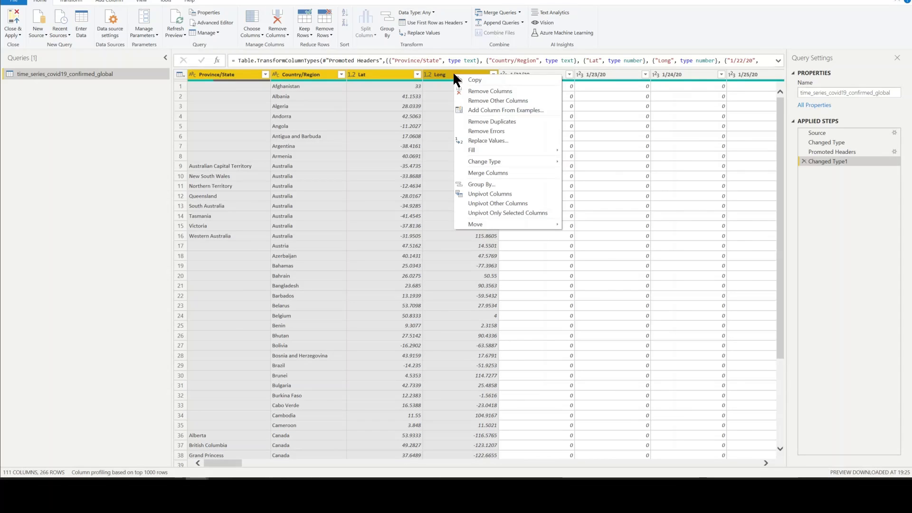
pyautogui.click(485, 203)
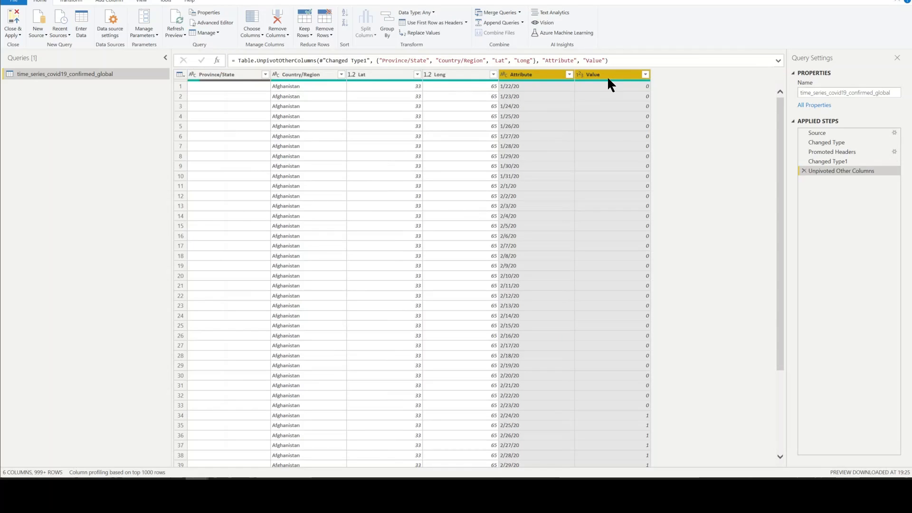
pyautogui.doubleClick(523, 74)
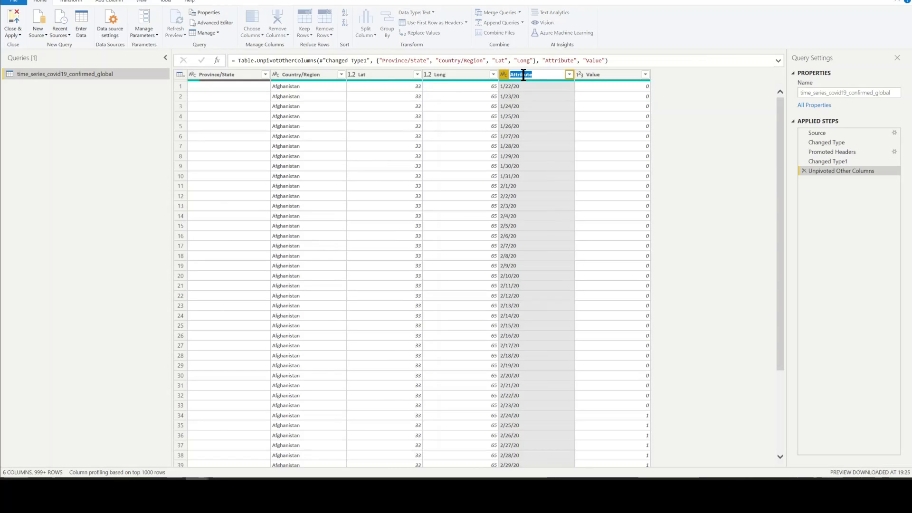
pyautogui.write('Dates')
pyautogui.press('Return')
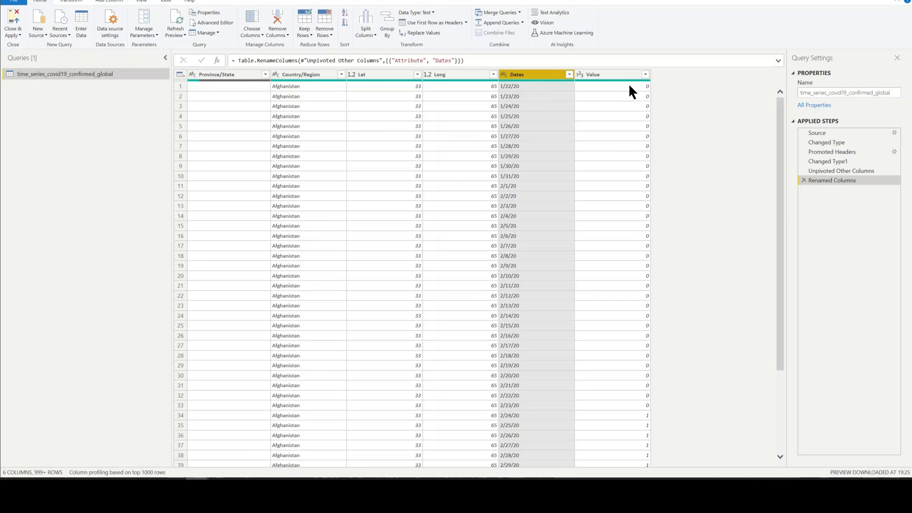
pyautogui.scroll(-10, 617, 95)
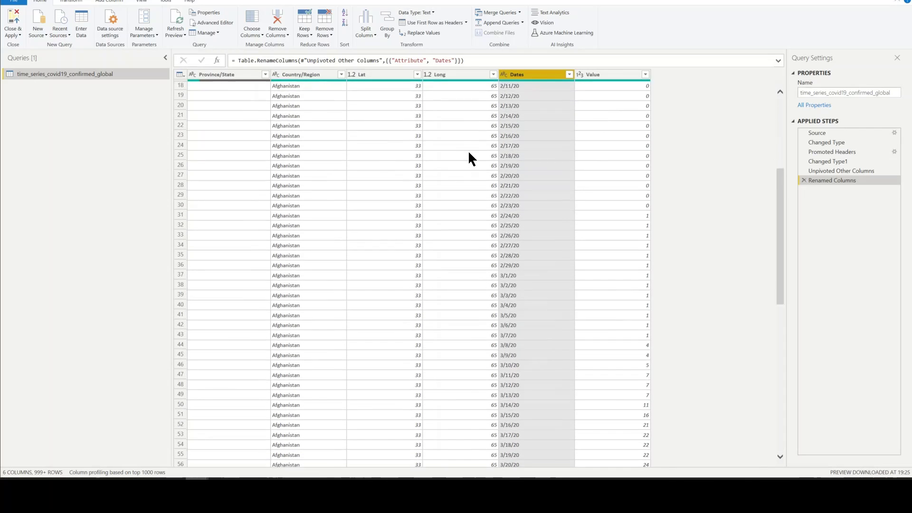
pyautogui.scroll(-8, 487, 198)
pyautogui.scroll(-11, 345, 304)
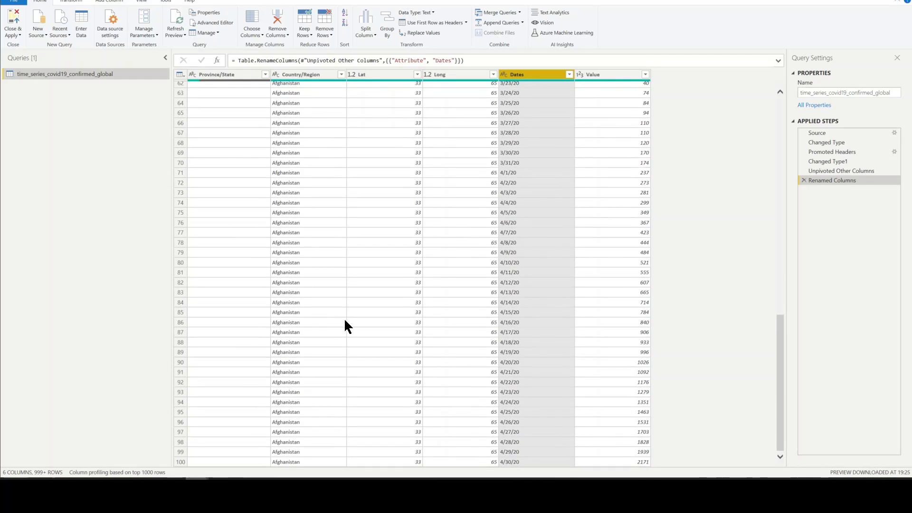
pyautogui.scroll(-20, 346, 315)
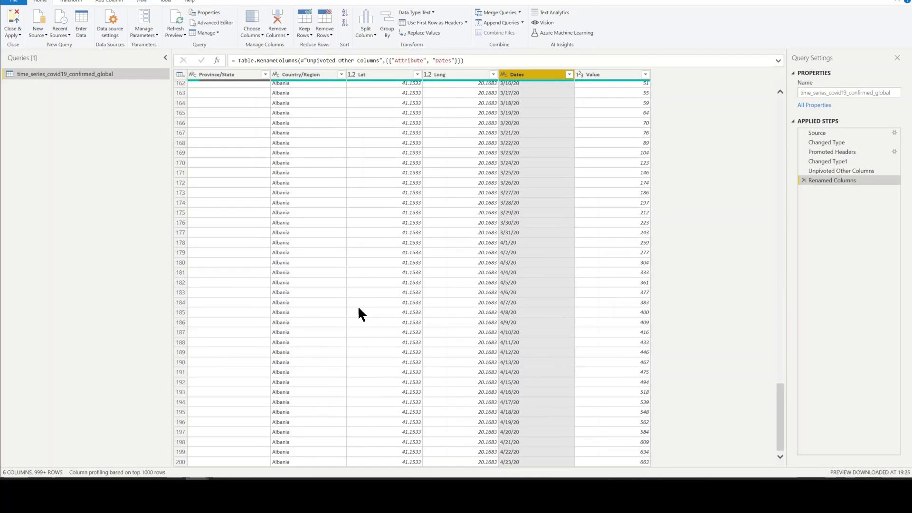
pyautogui.scroll(20, 322, 203)
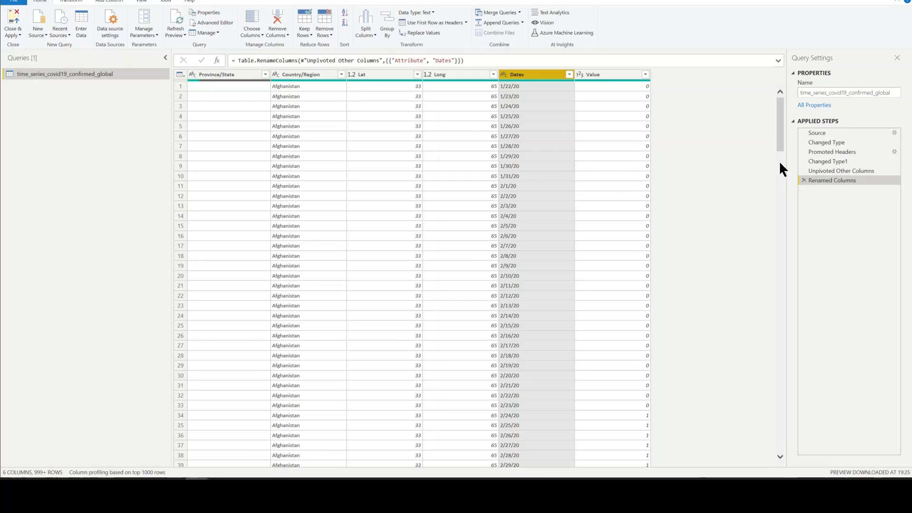
pyautogui.click(839, 153)
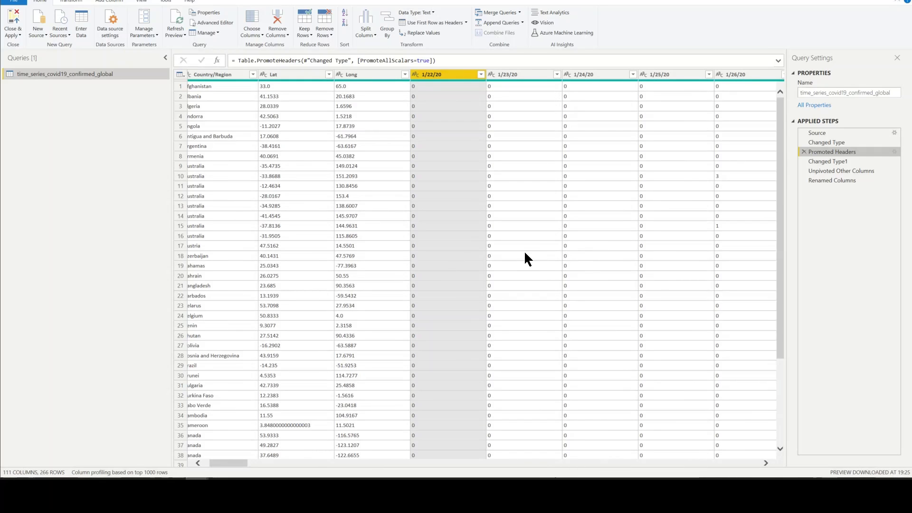
pyautogui.click(825, 180)
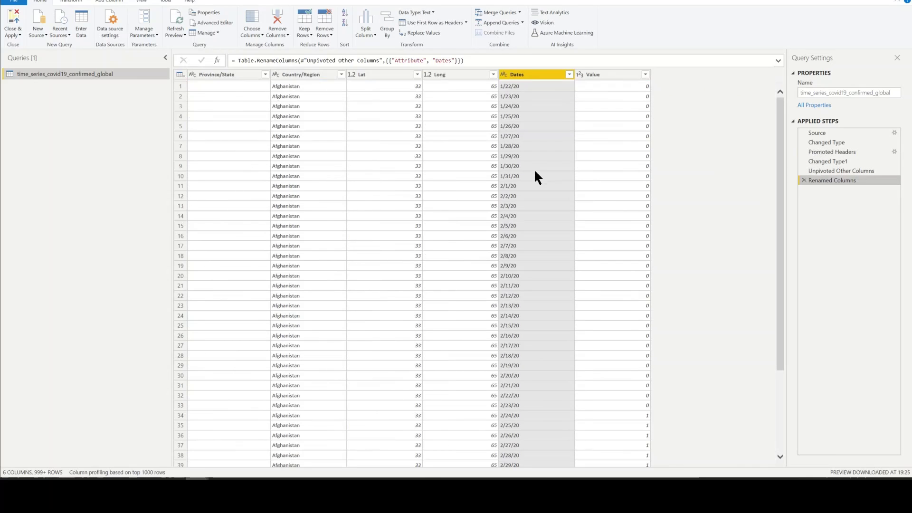